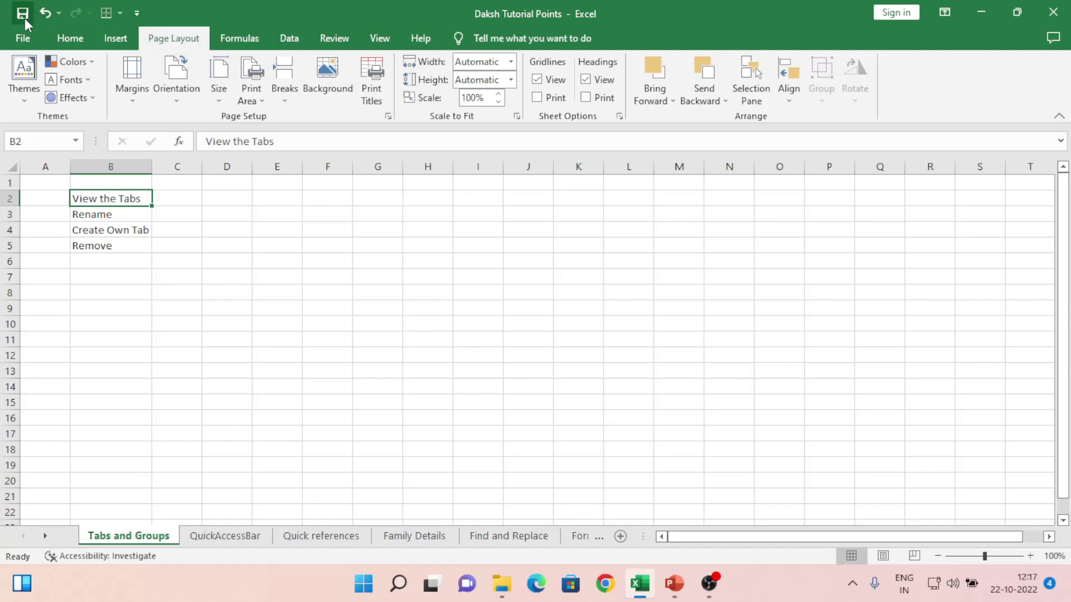
{"action": "left_click", "coordinate": [289, 39]}
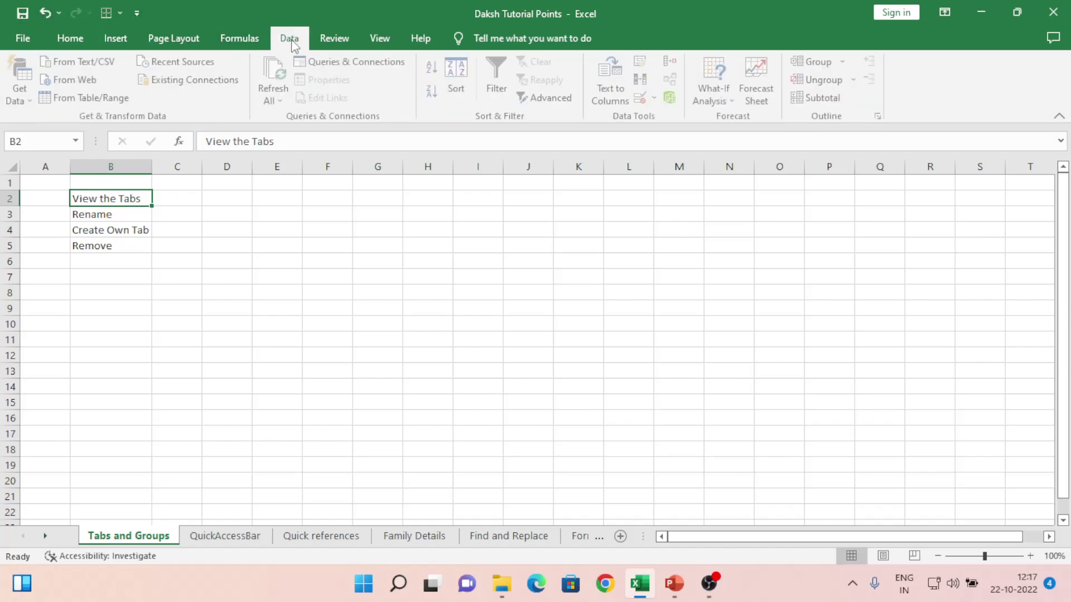
{"action": "left_click", "coordinate": [345, 44]}
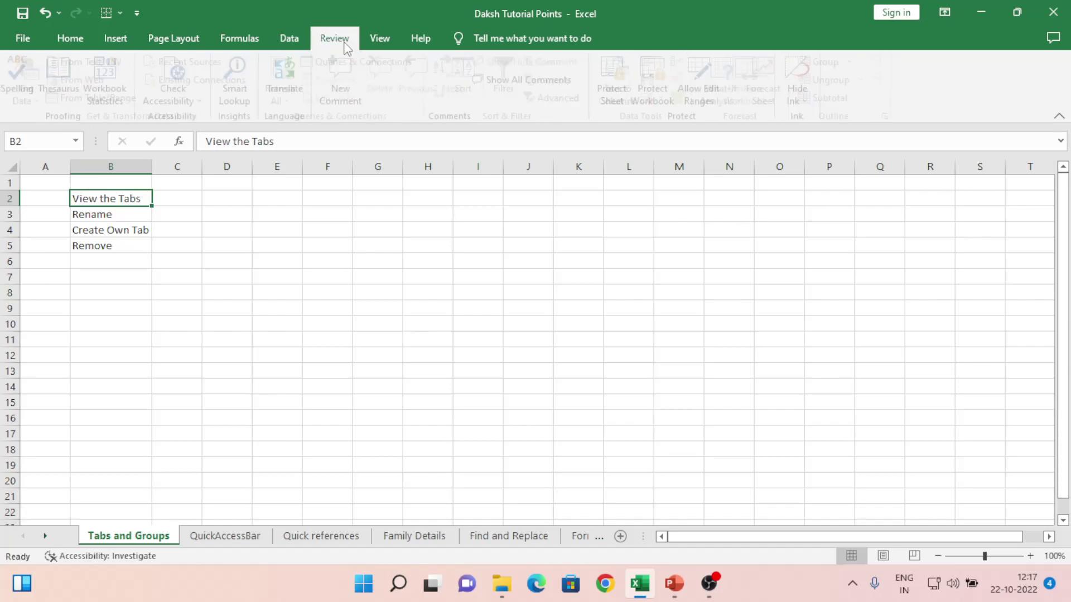
{"action": "left_click", "coordinate": [395, 44]}
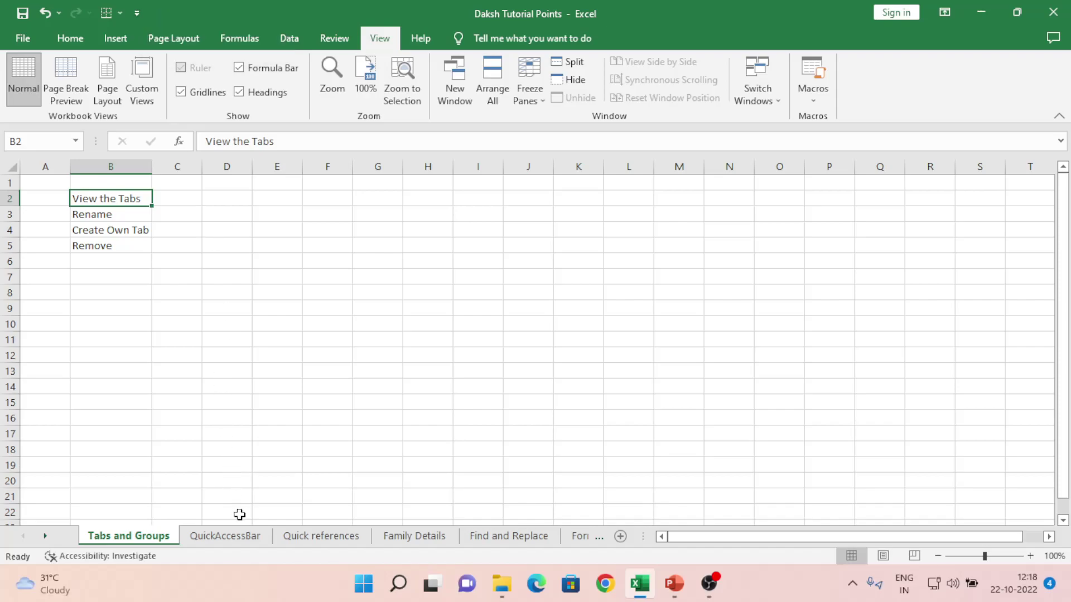
Switch to the QuickAccessBar sheet and go through the topics listed in cells B2 to B4
{"action": "left_click", "coordinate": [225, 537]}
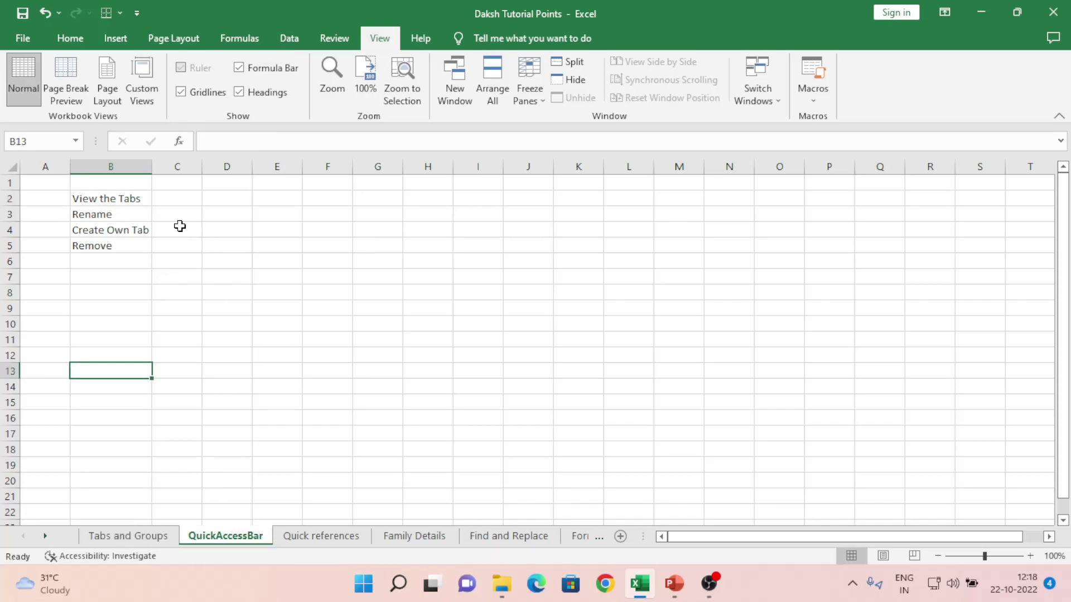
{"action": "left_click", "coordinate": [143, 537]}
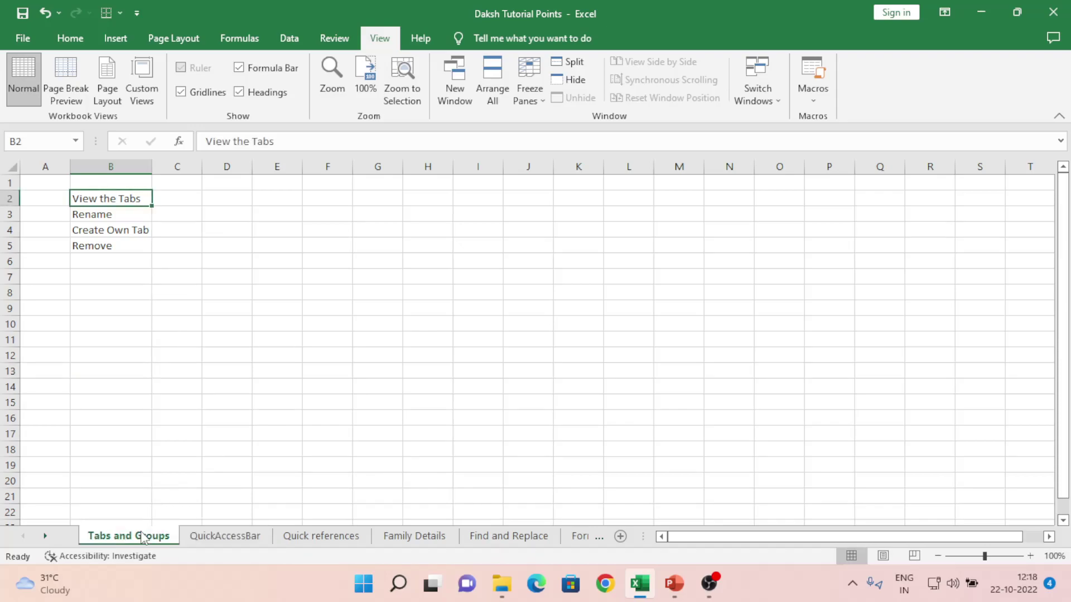
{"action": "left_click", "coordinate": [209, 308]}
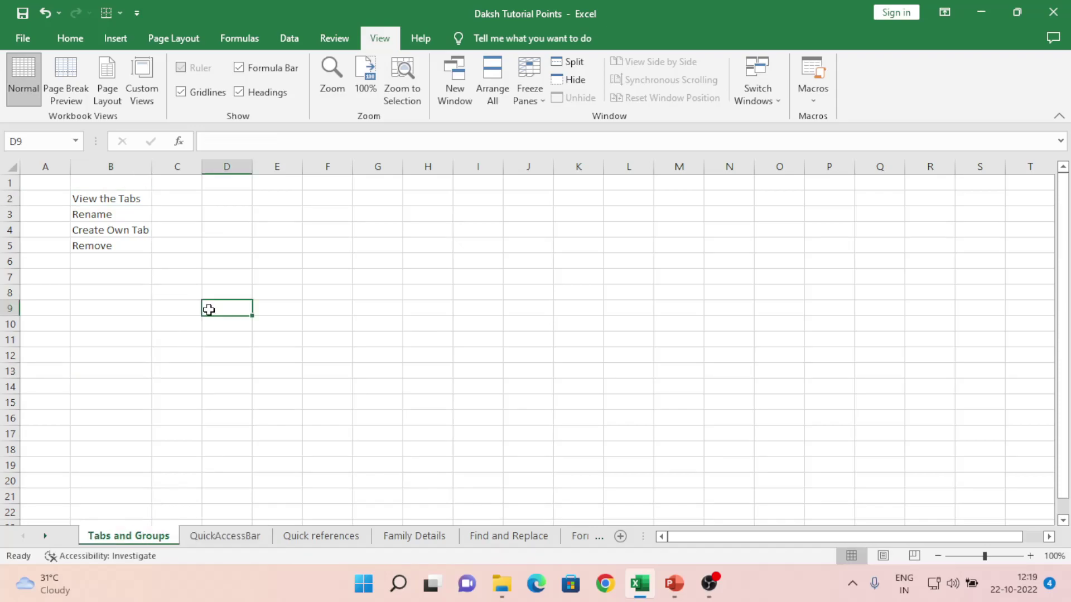
{"action": "left_click", "coordinate": [209, 542]}
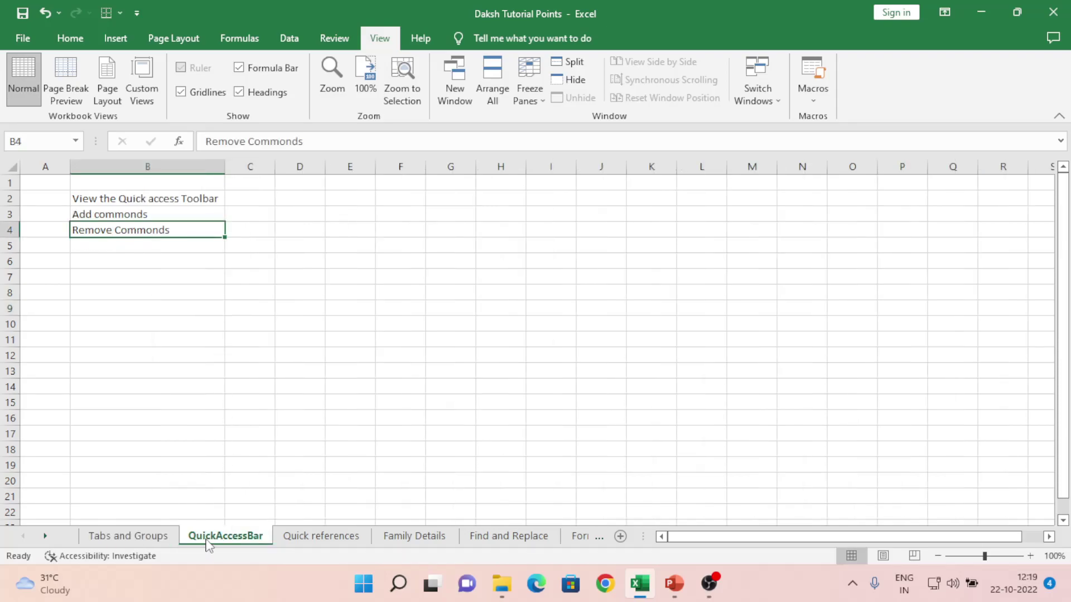
{"action": "left_click", "coordinate": [170, 204]}
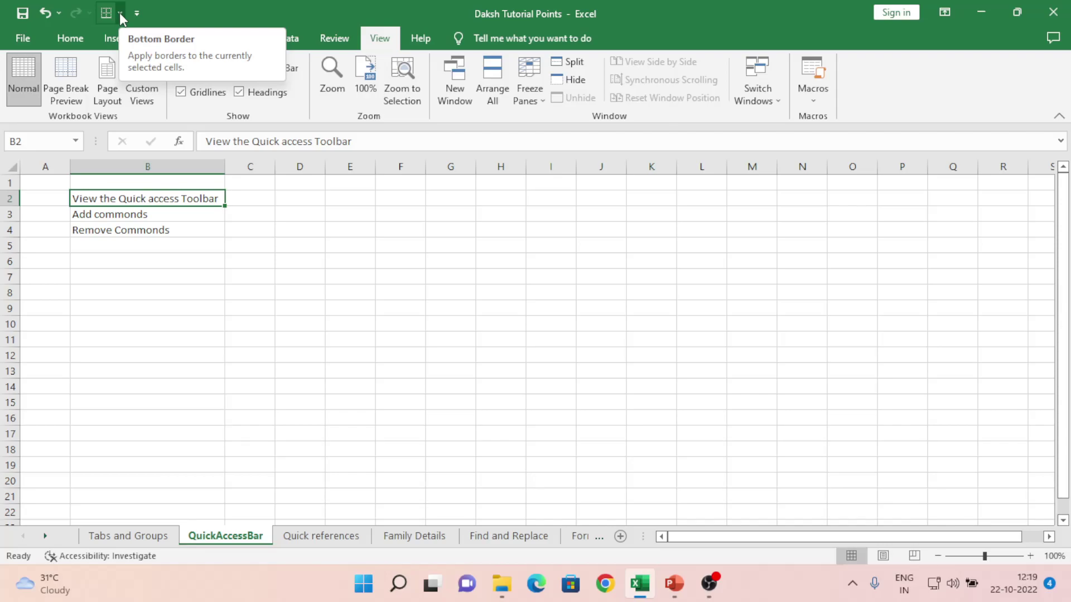
{"action": "left_click", "coordinate": [131, 213]}
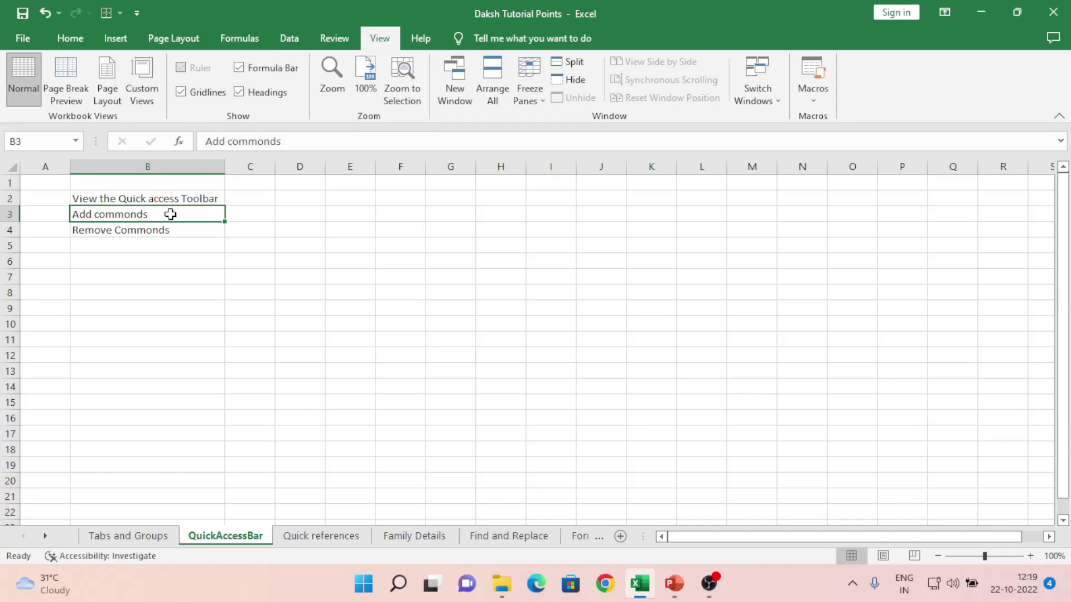
{"action": "left_click", "coordinate": [147, 230]}
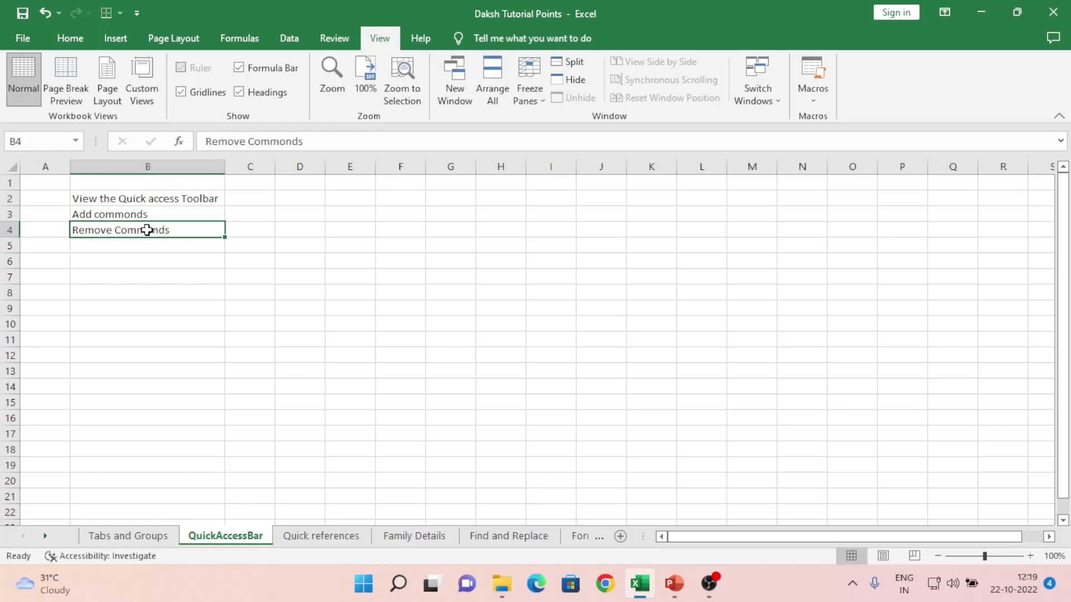
Add the New, Open, Email and Quick Print commands to the Quick Access Toolbar
{"action": "left_click", "coordinate": [137, 13]}
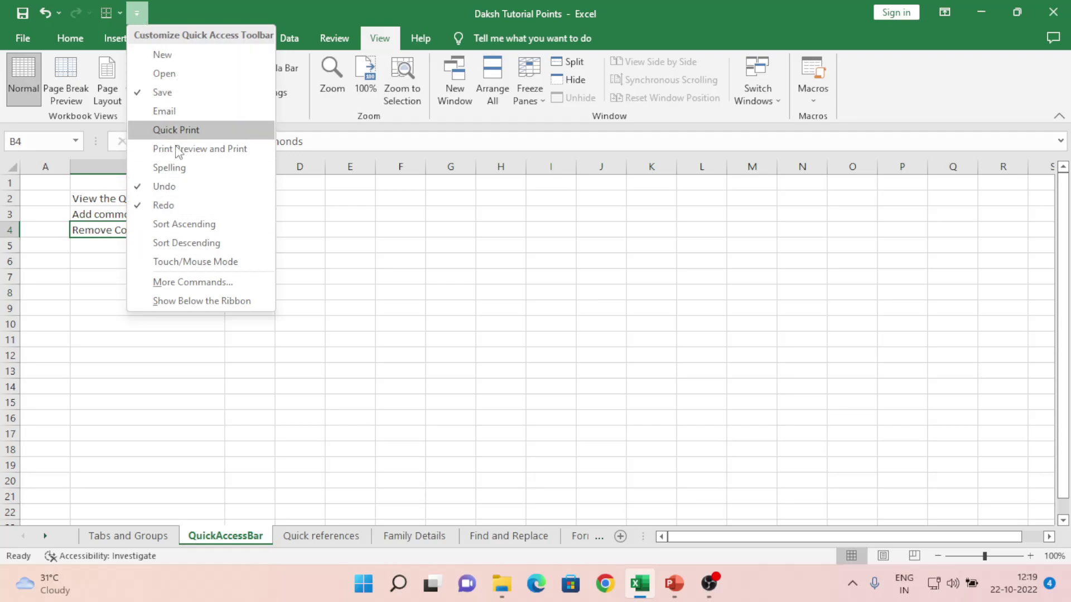
{"action": "left_click", "coordinate": [185, 63]}
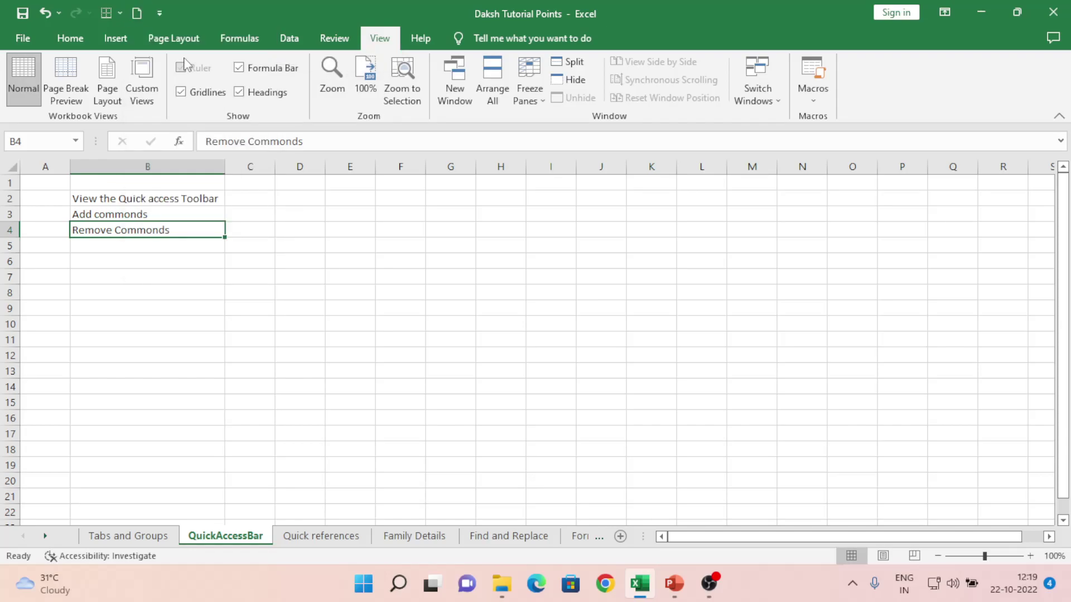
{"action": "left_click", "coordinate": [159, 17]}
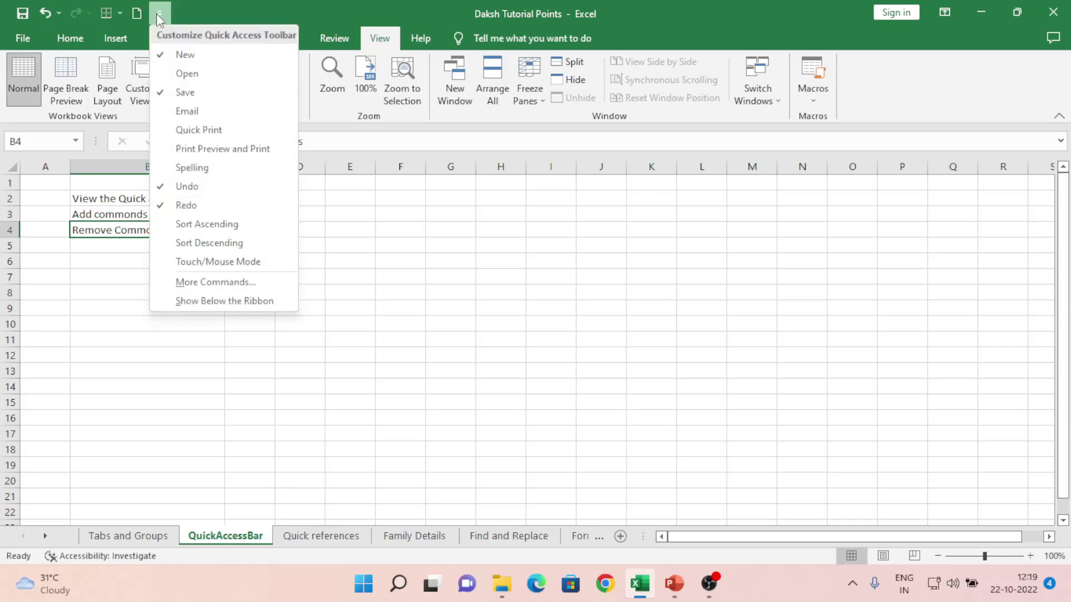
{"action": "left_click", "coordinate": [185, 76]}
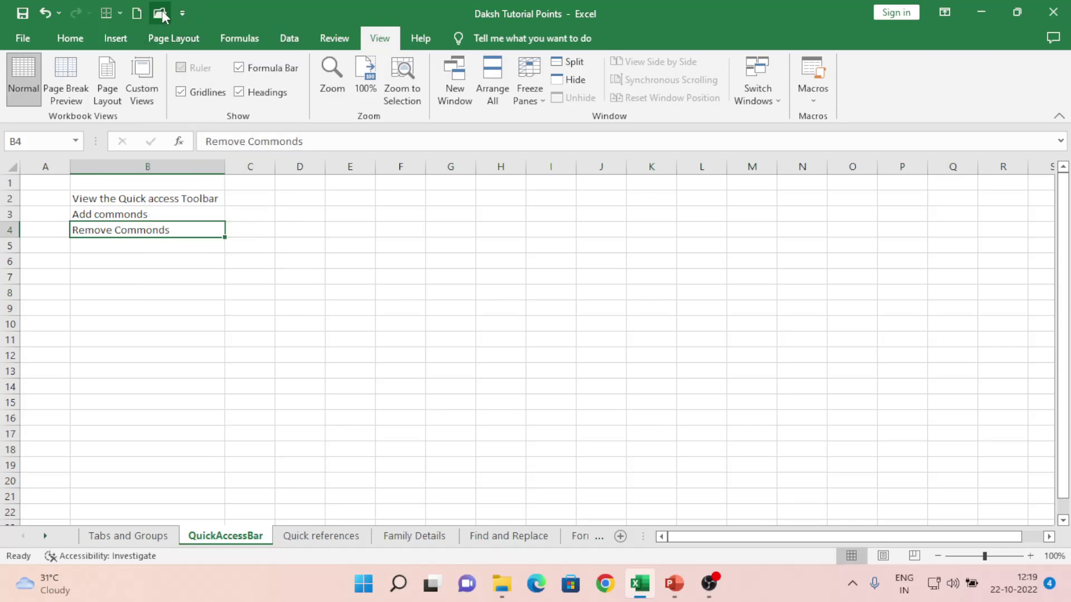
{"action": "left_click", "coordinate": [182, 14]}
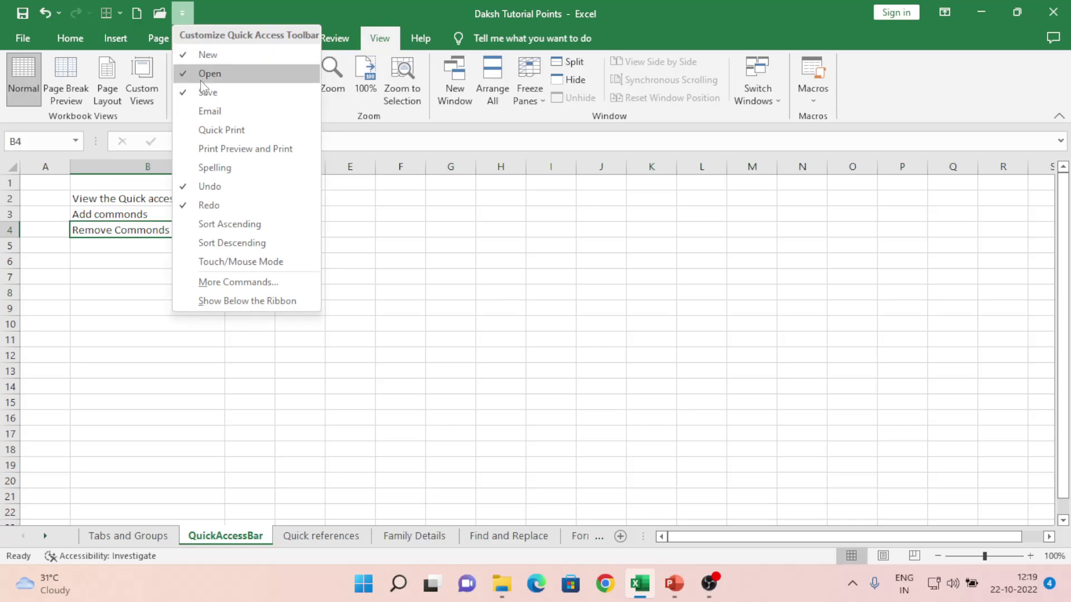
{"action": "left_click", "coordinate": [208, 111]}
{"action": "left_click", "coordinate": [206, 15]}
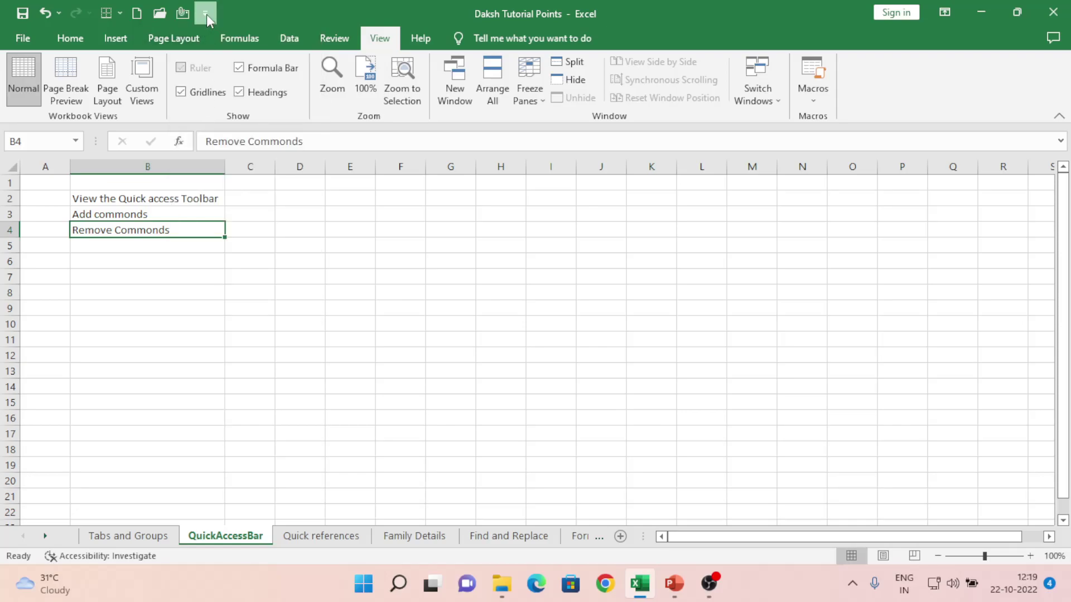
{"action": "left_click", "coordinate": [244, 131]}
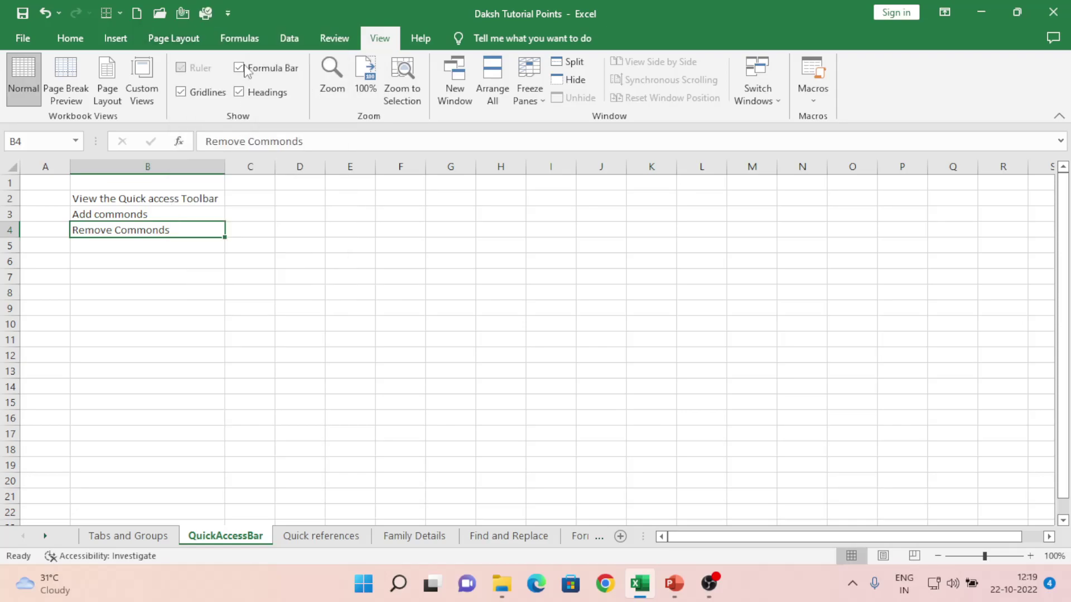
Remove the Quick Print and Email commands from the Quick Access Toolbar
{"action": "left_click", "coordinate": [226, 15]}
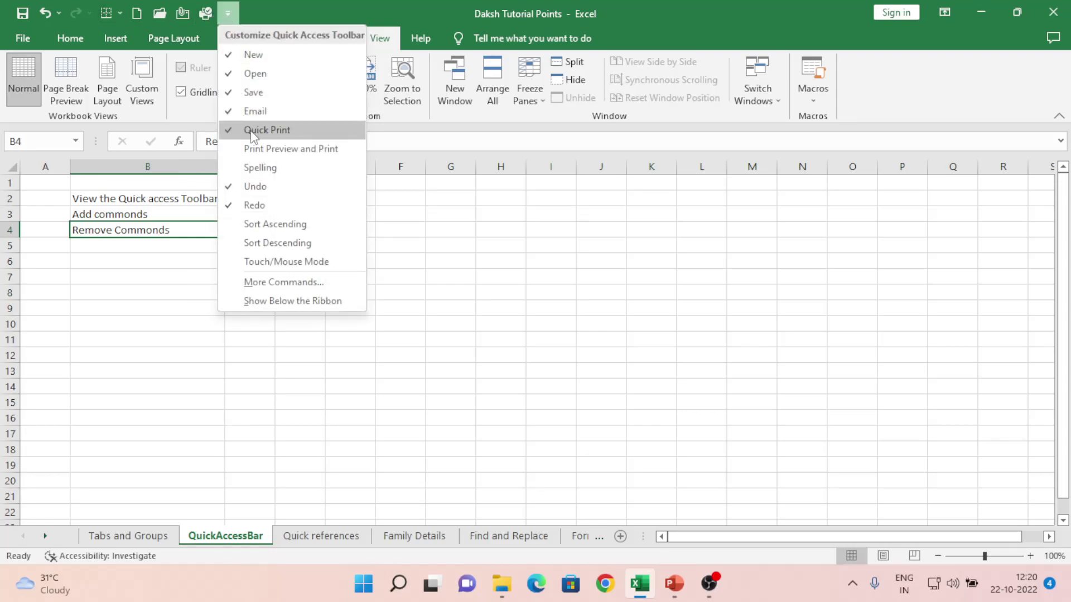
{"action": "left_click", "coordinate": [252, 131]}
{"action": "left_click", "coordinate": [206, 16]}
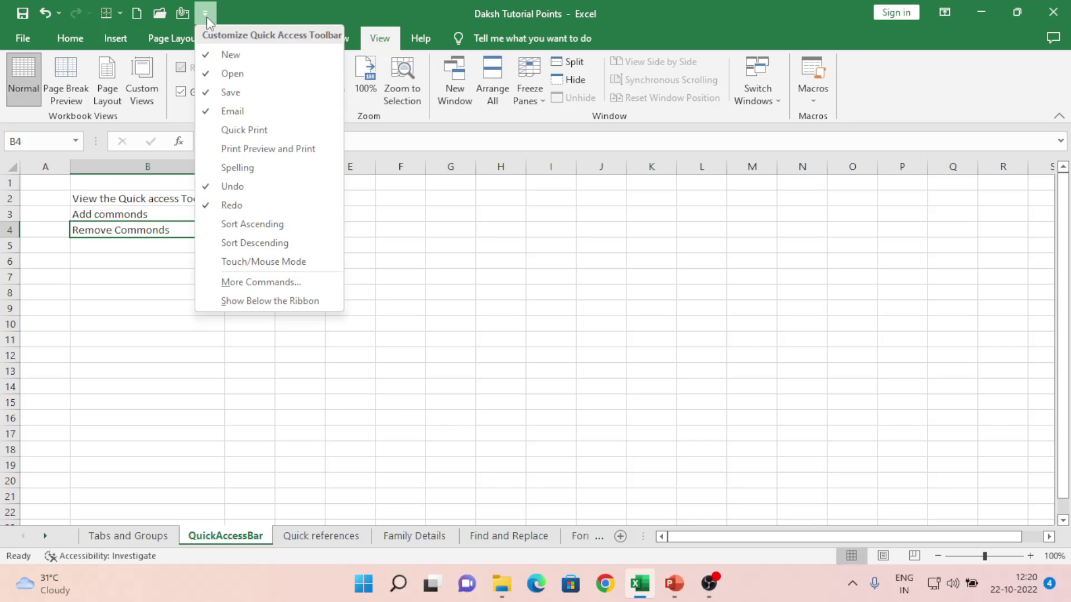
{"action": "left_click", "coordinate": [240, 111]}
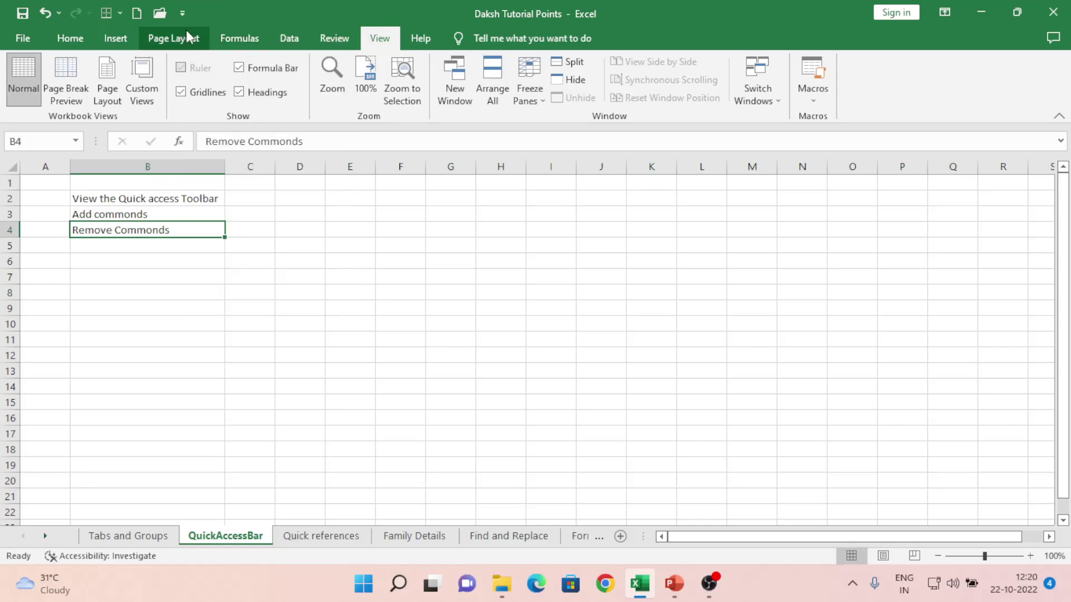
Remove Borders, New File and Open from the Quick Access Toolbar through the Excel Options and apply the change
{"action": "left_click", "coordinate": [182, 13]}
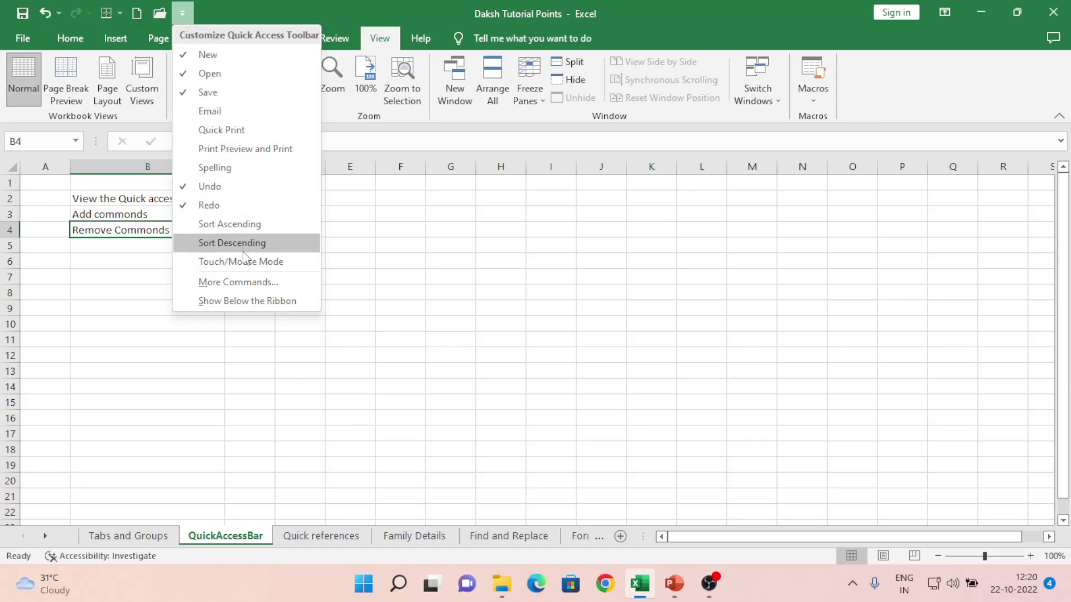
{"action": "left_click", "coordinate": [247, 279]}
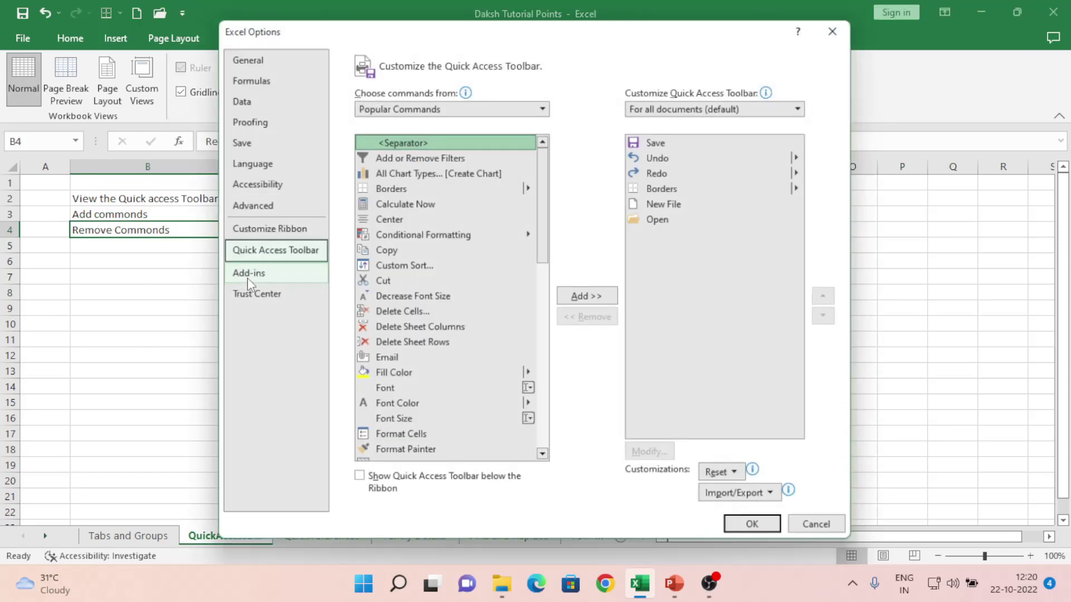
{"action": "left_click", "coordinate": [258, 229]}
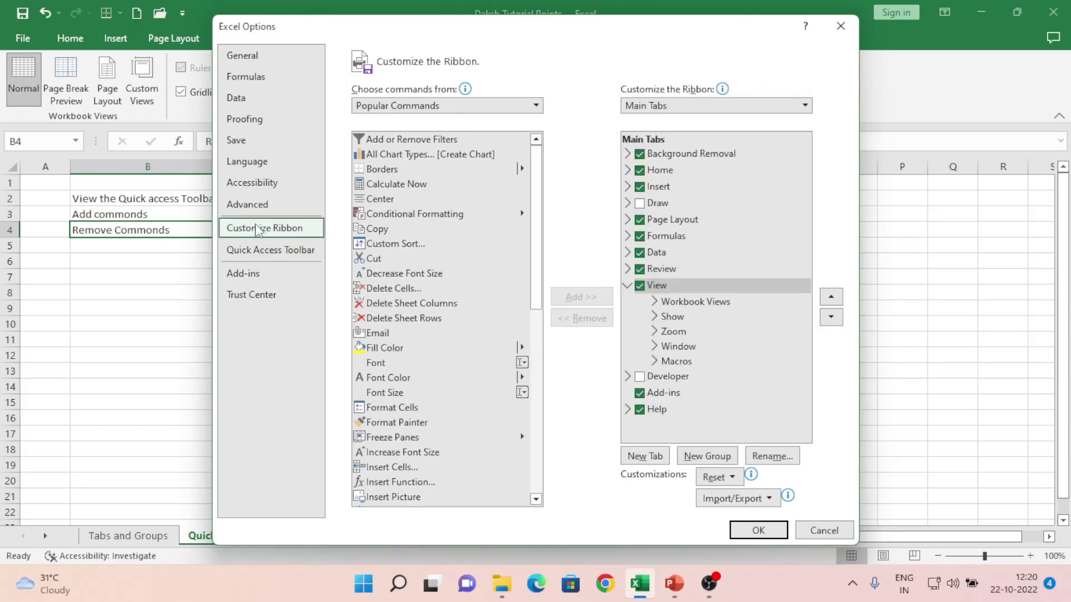
{"action": "left_click", "coordinate": [273, 253]}
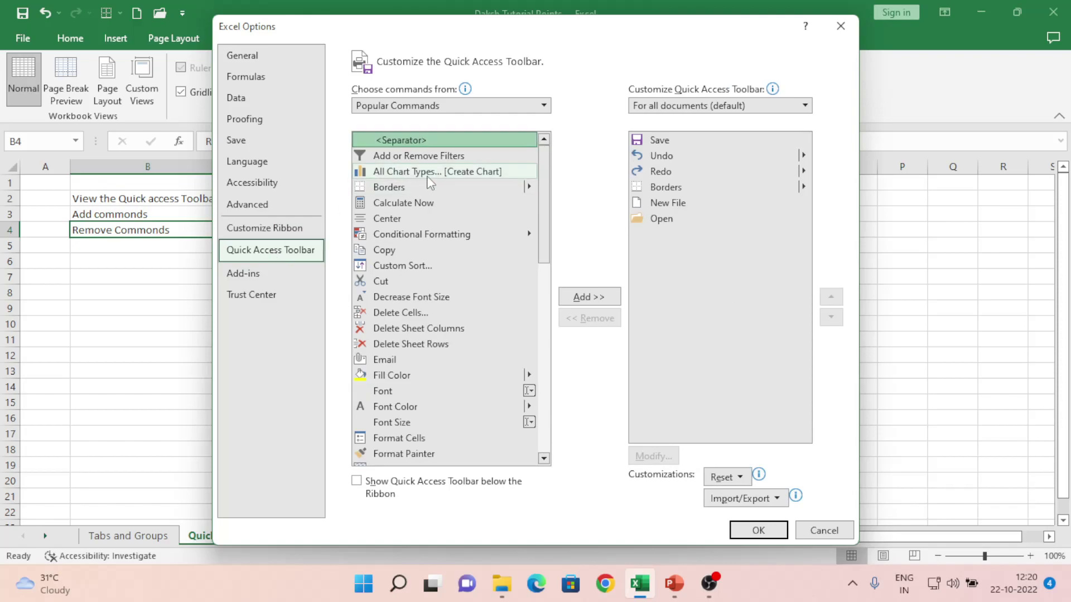
{"action": "left_click", "coordinate": [661, 189]}
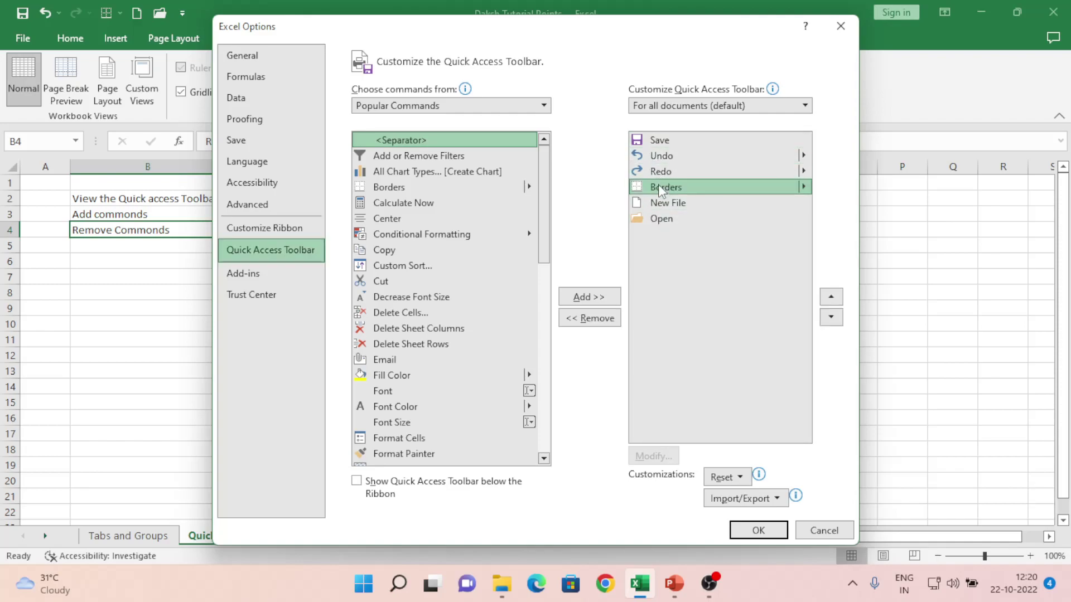
{"action": "left_click", "coordinate": [607, 320]}
{"action": "left_click", "coordinate": [606, 322]}
{"action": "left_click", "coordinate": [606, 322]}
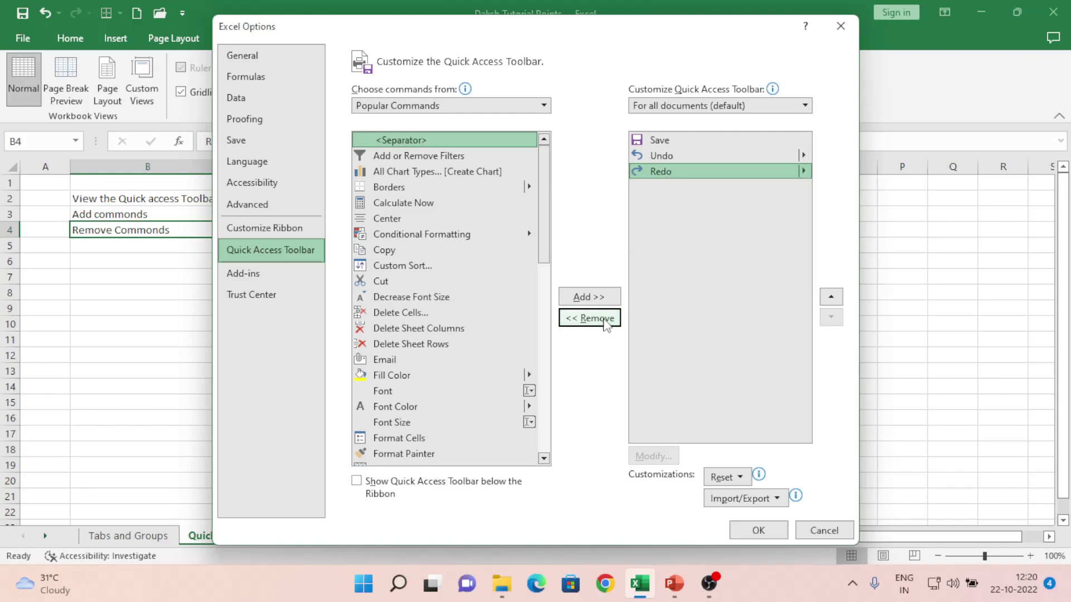
{"action": "left_click", "coordinate": [760, 531]}
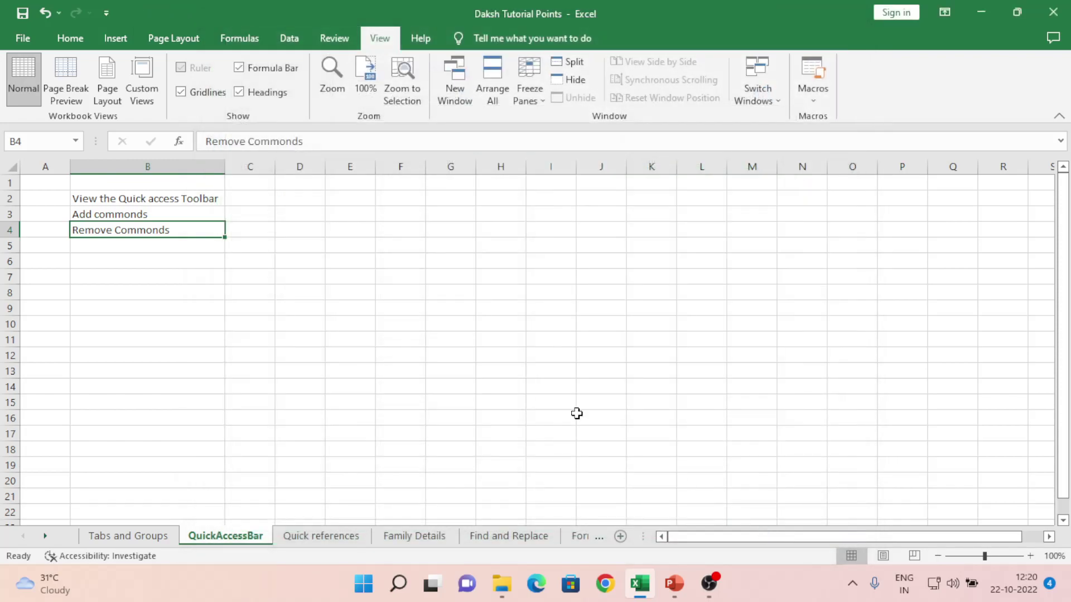
{"action": "left_click", "coordinate": [106, 12]}
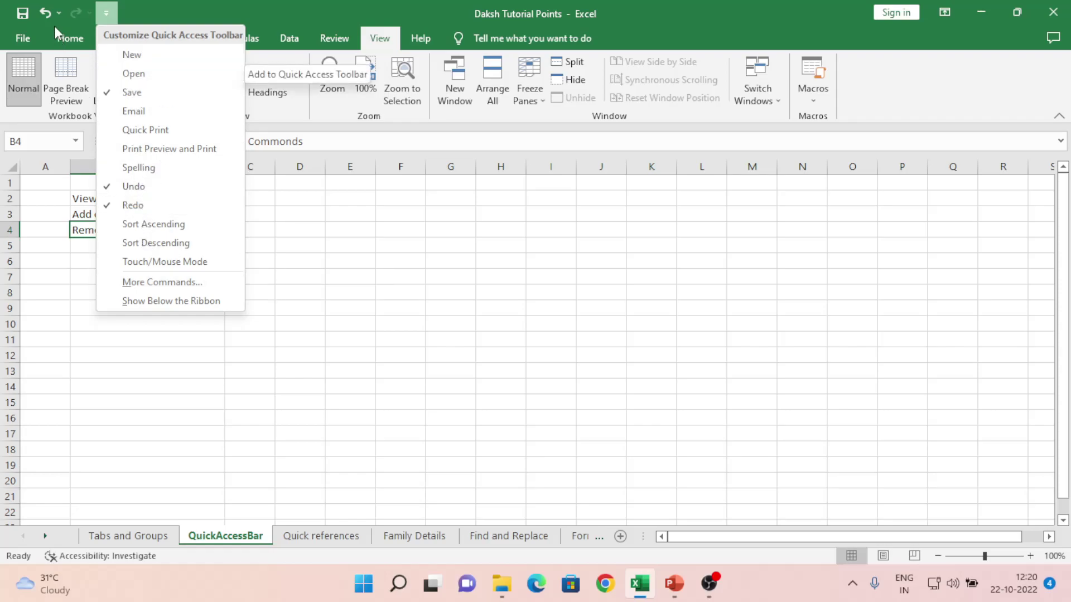
{"action": "left_click", "coordinate": [394, 325]}
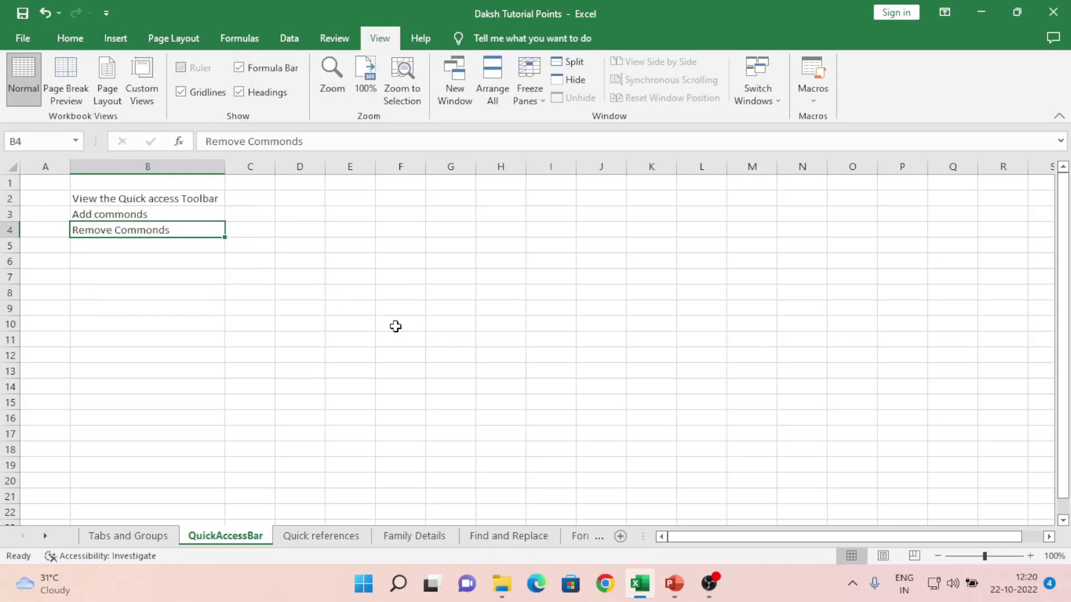
Open the Quick Access Toolbar customization page in Excel Options
{"action": "left_click", "coordinate": [19, 39]}
{"action": "left_click", "coordinate": [51, 514]}
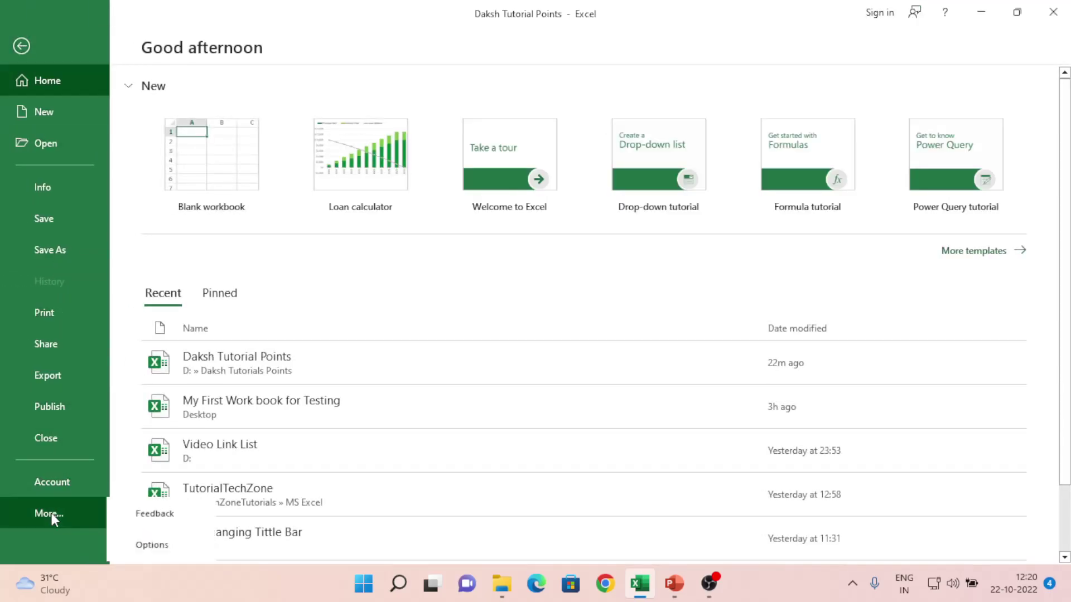
{"action": "left_click", "coordinate": [150, 544]}
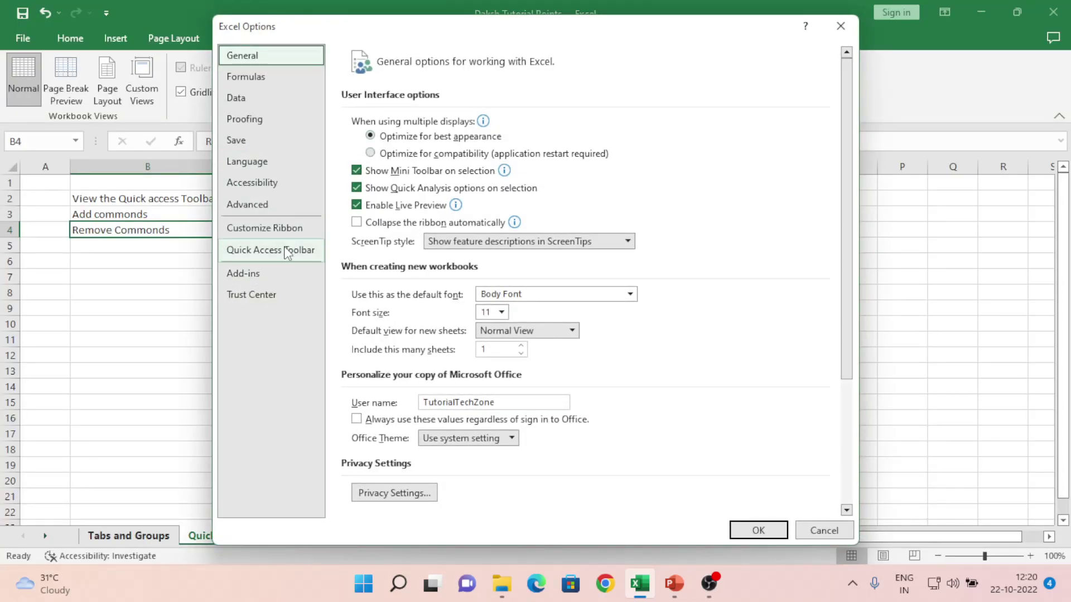
{"action": "left_click", "coordinate": [280, 230]}
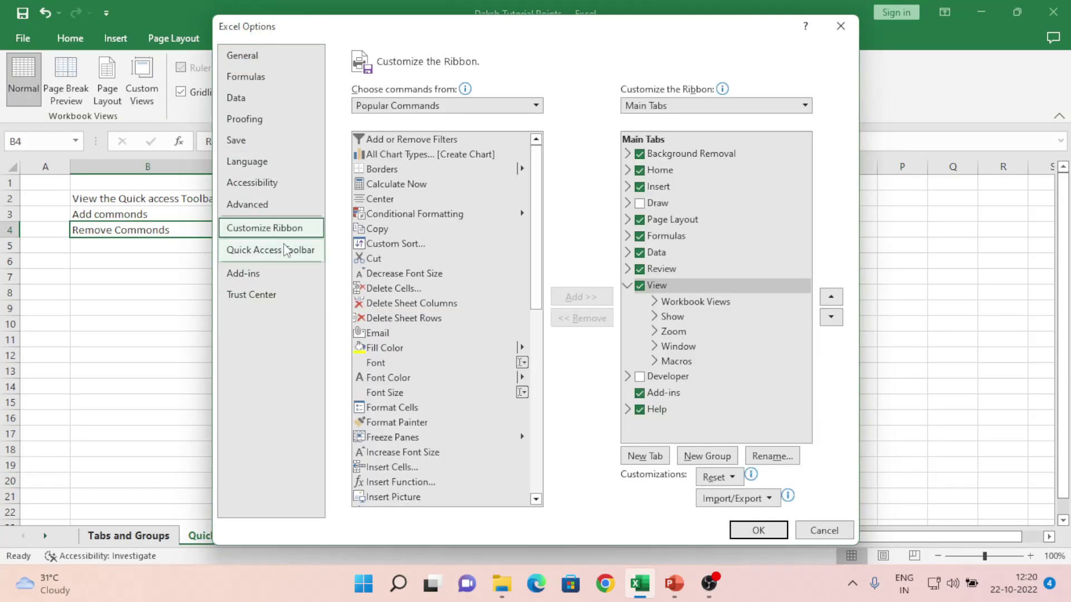
{"action": "left_click", "coordinate": [288, 254]}
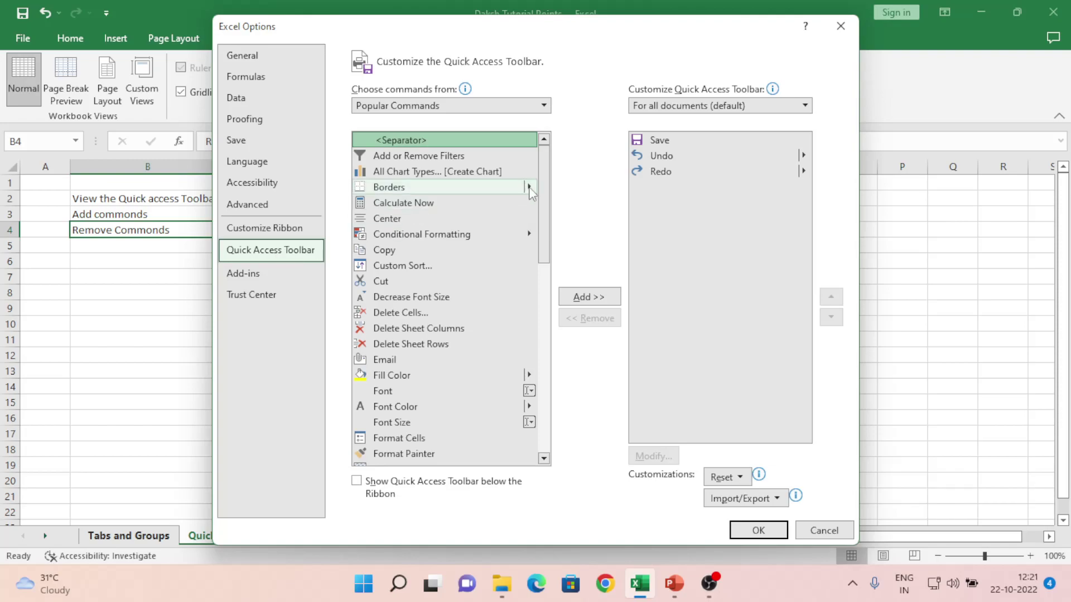
Add Zoom In and Zoom Out from the All Commands list to the Quick Access Toolbar and apply the change
{"action": "left_click_drag", "start_coordinate": [547, 198], "coordinate": [562, 419]}
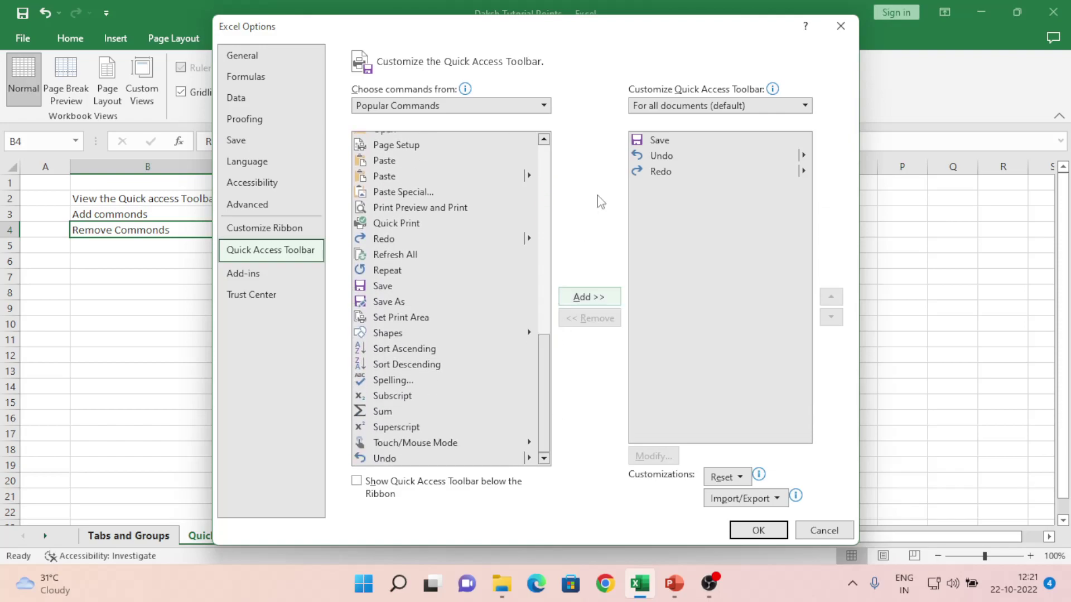
{"action": "left_click", "coordinate": [539, 106]}
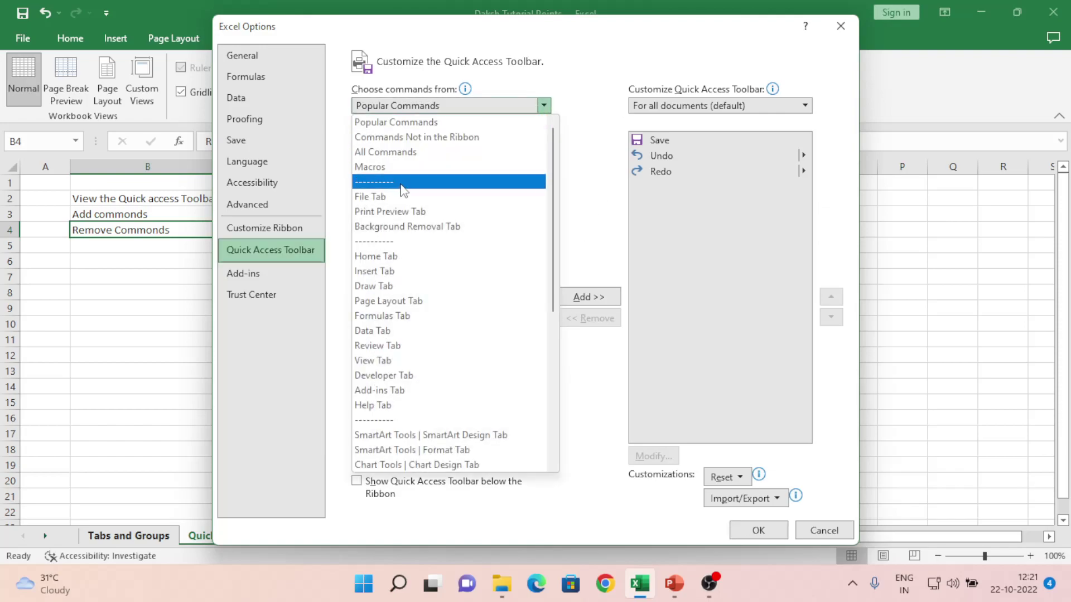
{"action": "left_click", "coordinate": [405, 149]}
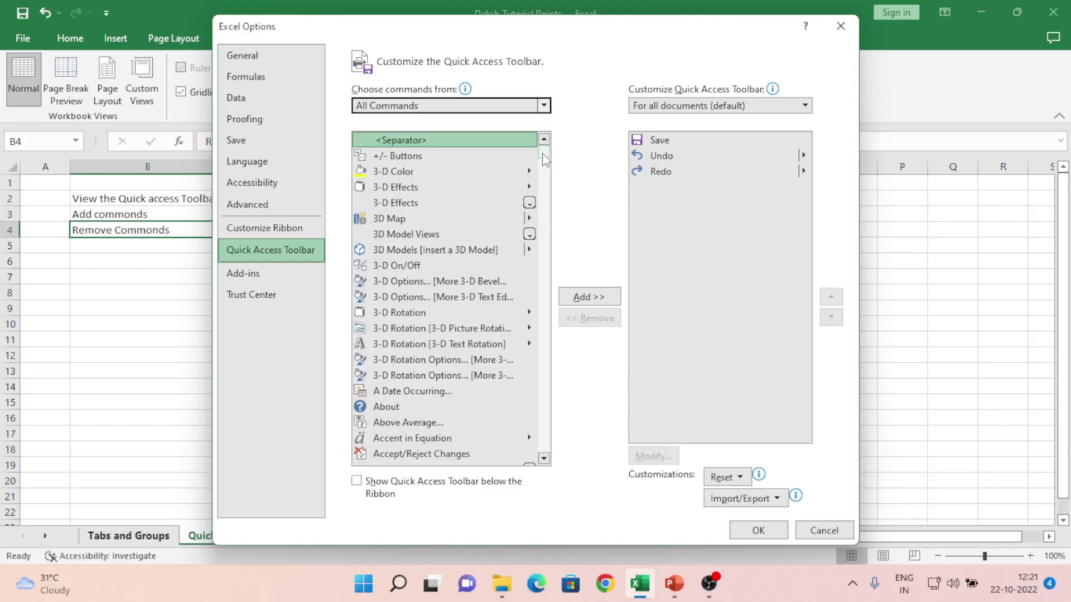
{"action": "left_click_drag", "start_coordinate": [543, 154], "coordinate": [556, 457]}
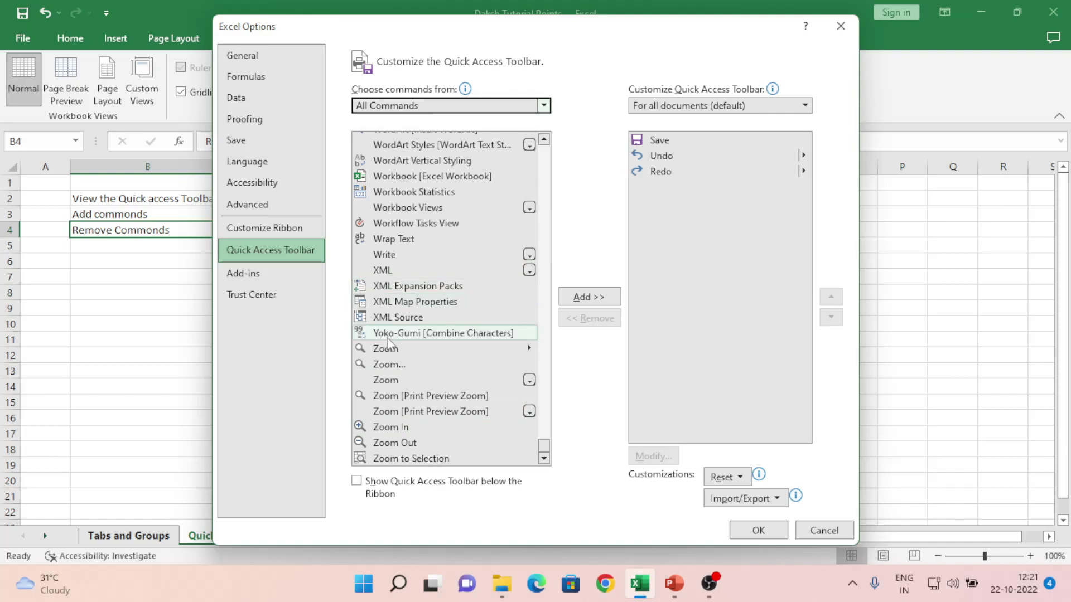
{"action": "left_click", "coordinate": [404, 429]}
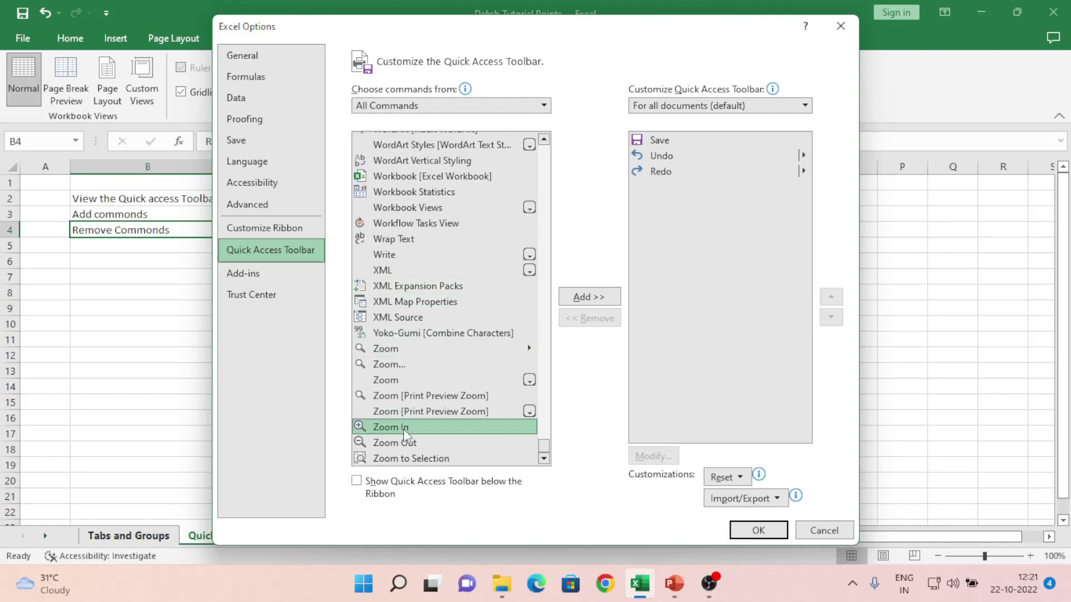
{"action": "left_click", "coordinate": [584, 302]}
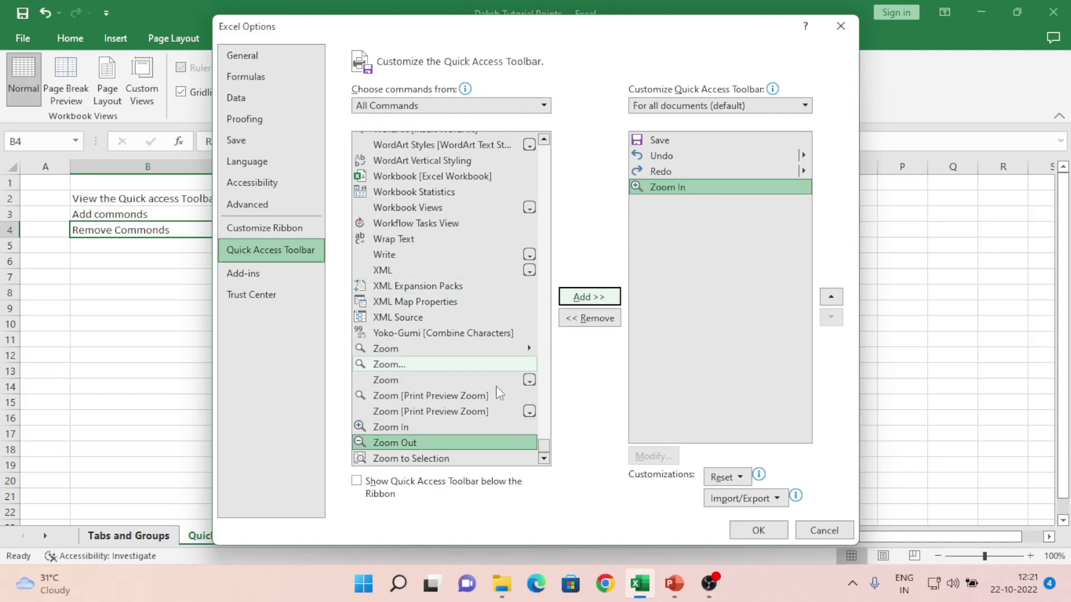
{"action": "left_click", "coordinate": [598, 304]}
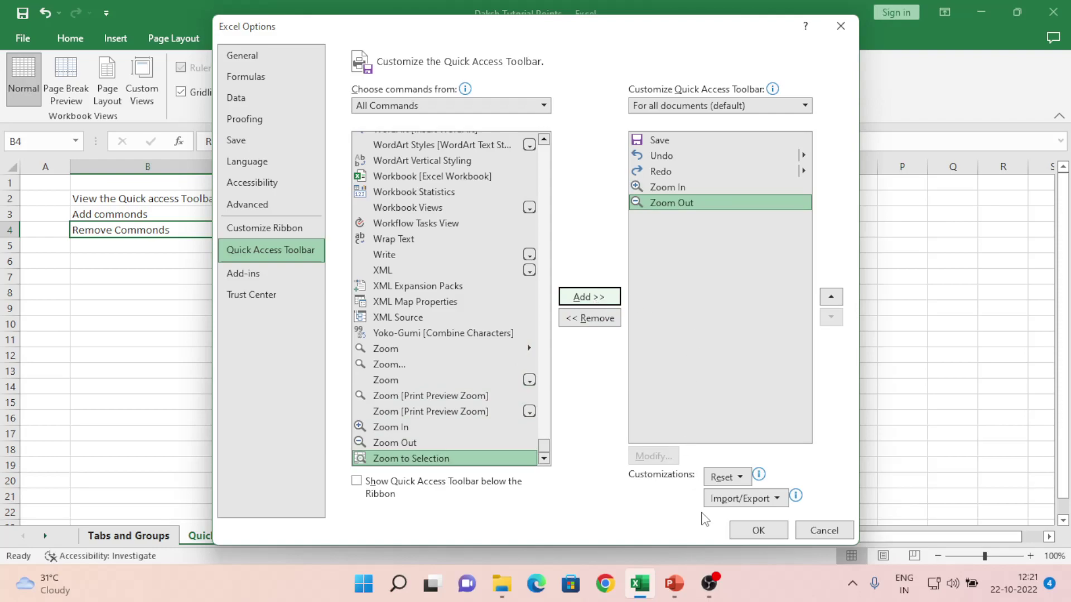
{"action": "left_click", "coordinate": [758, 530]}
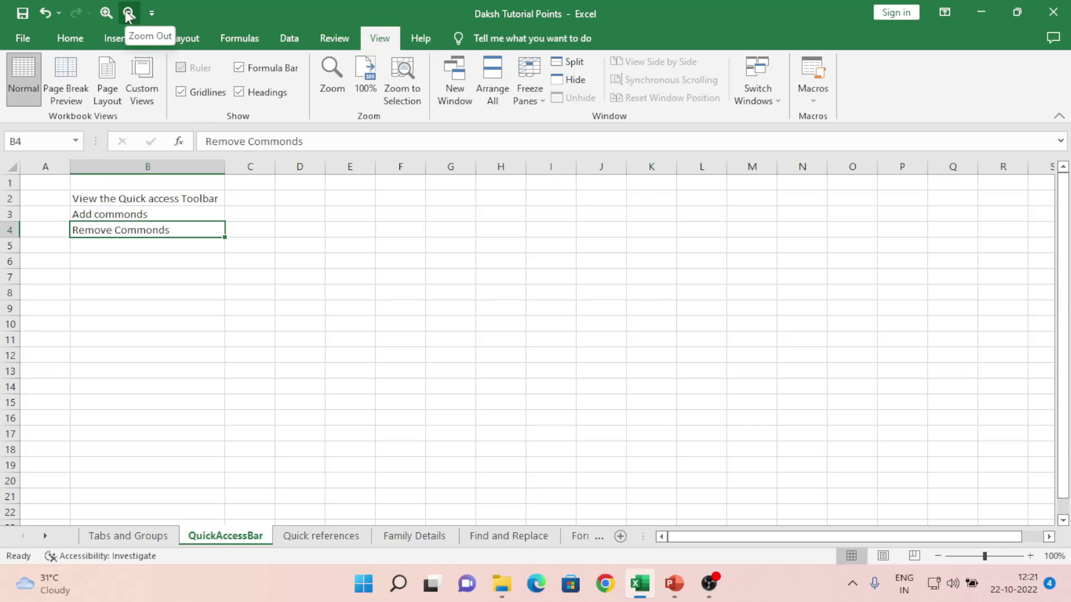
Remove Zoom In and Zoom Out from the Quick Access Toolbar through the Excel Options and apply the change
{"action": "left_click", "coordinate": [155, 14]}
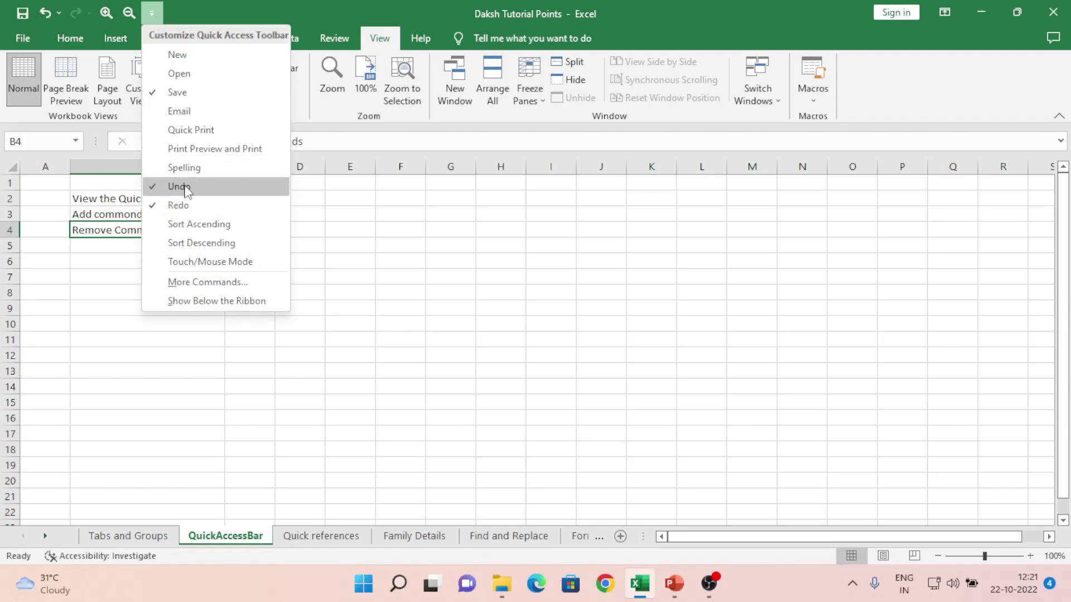
{"action": "left_click", "coordinate": [217, 286]}
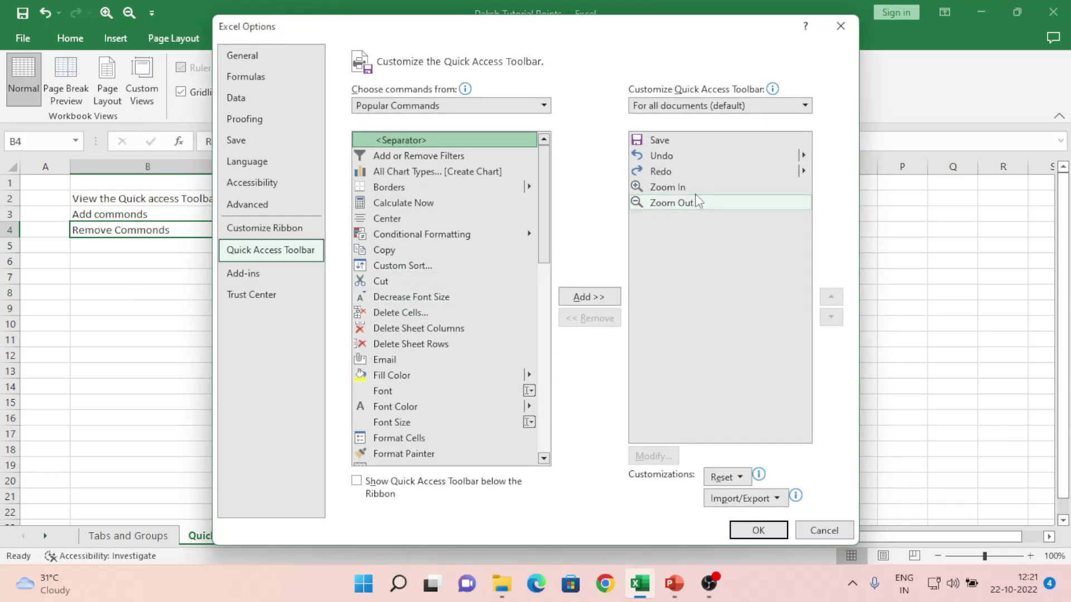
{"action": "left_click", "coordinate": [691, 190]}
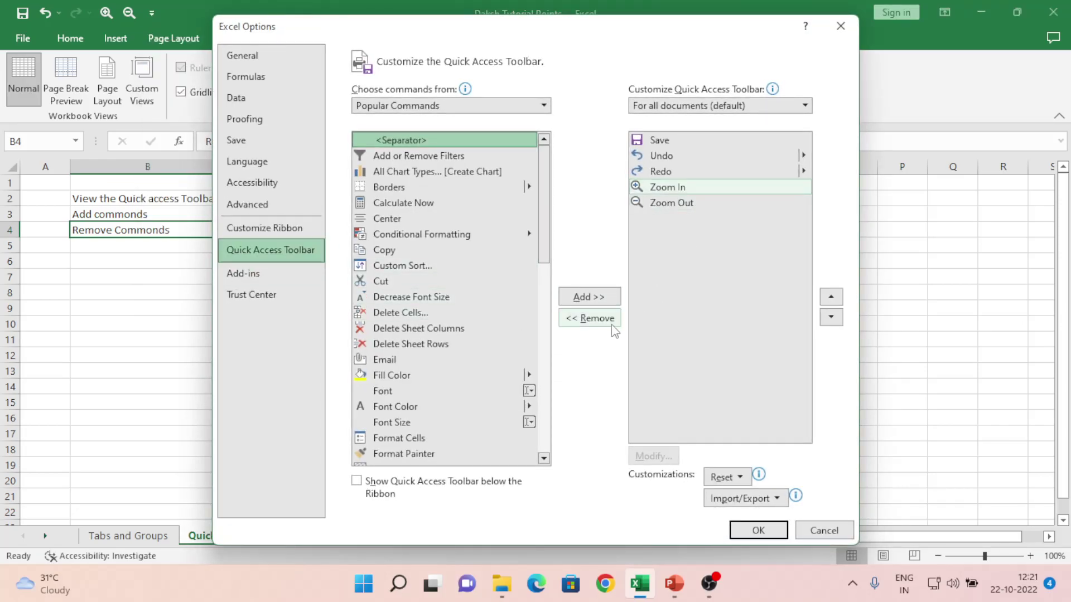
{"action": "left_click", "coordinate": [590, 318]}
{"action": "left_click", "coordinate": [590, 318]}
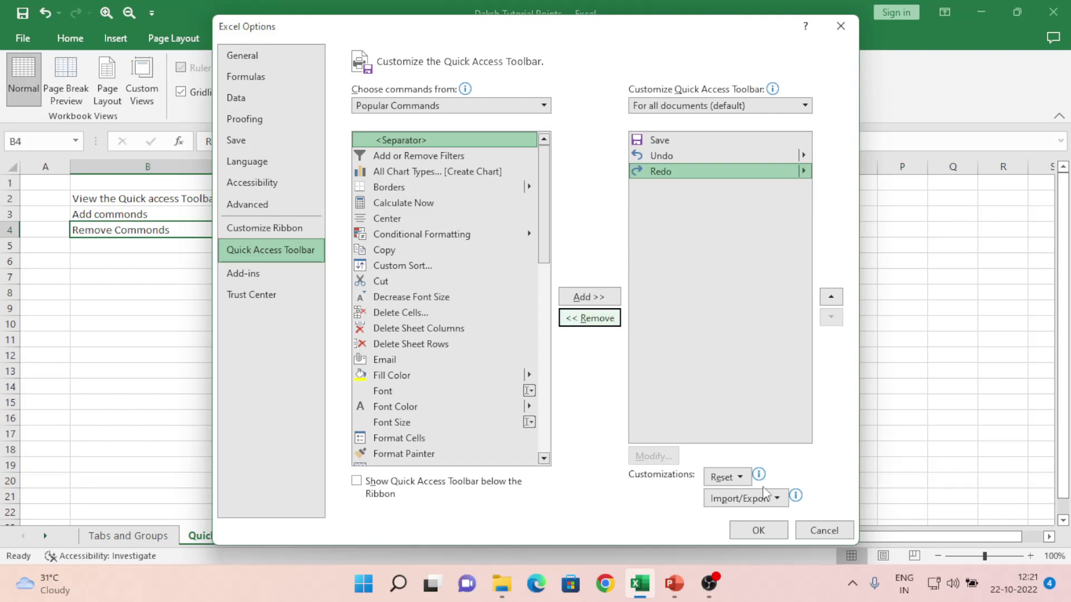
{"action": "left_click", "coordinate": [758, 532]}
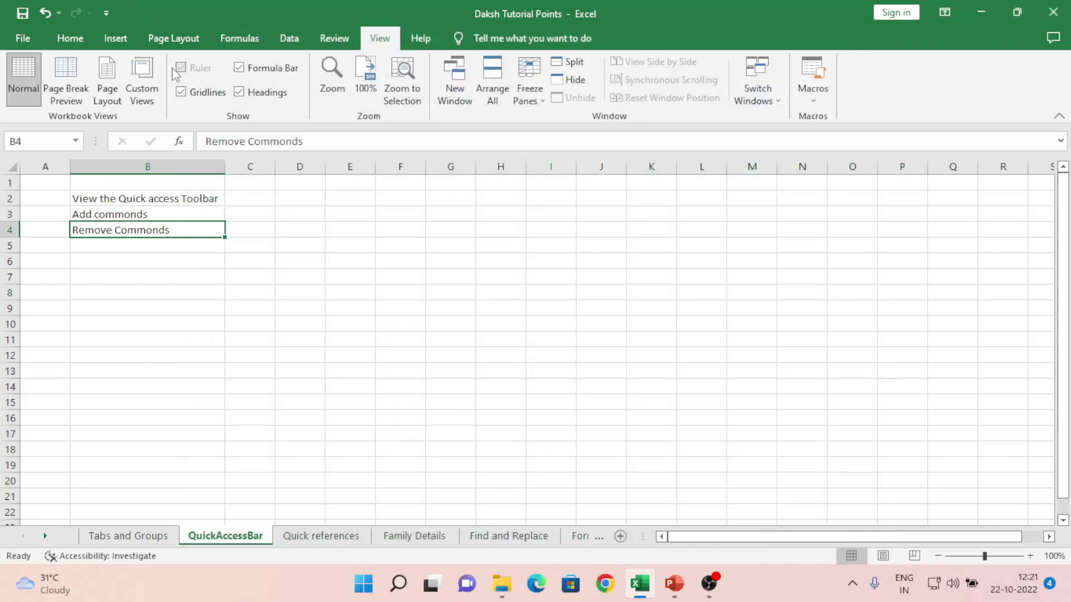